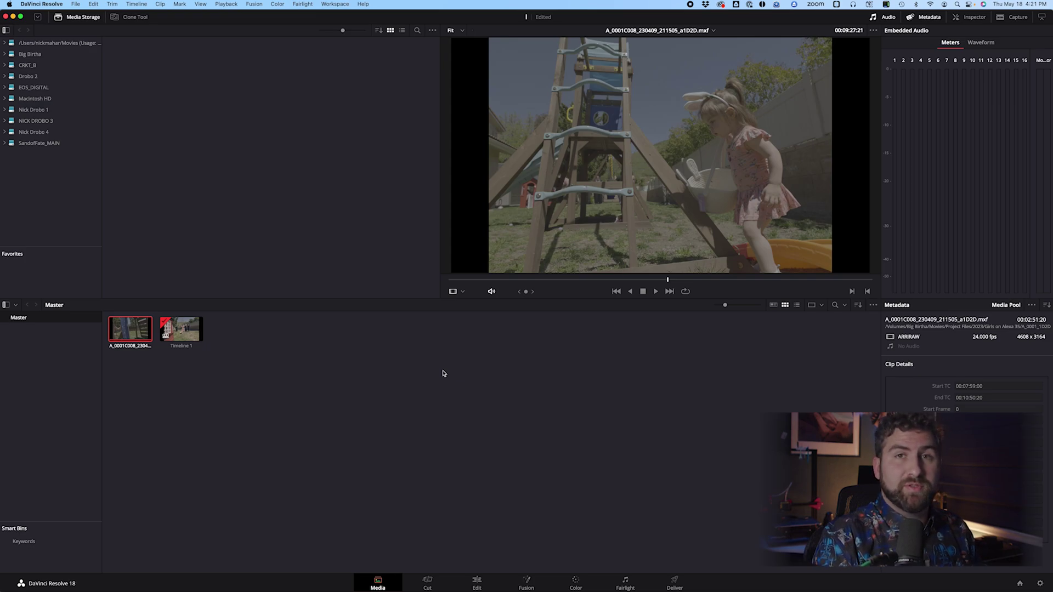
# - Scrub the ARRIRAW clip frame by frame and in one-second jumps in the Media page viewer
pyautogui.press('Right')
pyautogui.press('Right')
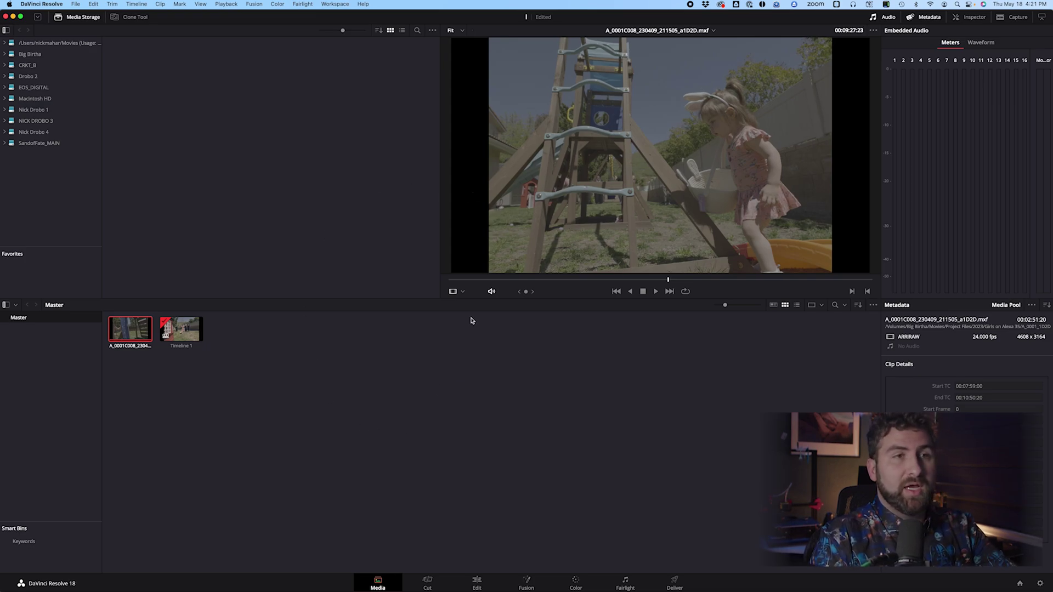
pyautogui.press('Left')
pyautogui.press('Left')
pyautogui.press('Left')
pyautogui.press('Left')
pyautogui.press('Left')
pyautogui.press('Left')
pyautogui.press('Left')
pyautogui.press('Left')
pyautogui.press('Left')
pyautogui.press('Left')
pyautogui.press('Left')
pyautogui.press('Left')
pyautogui.press('Left')
pyautogui.press('Left')
pyautogui.press('Left')
pyautogui.press('Left')
pyautogui.press('Left')
pyautogui.press('Left')
pyautogui.press('Left')
pyautogui.press('Left')
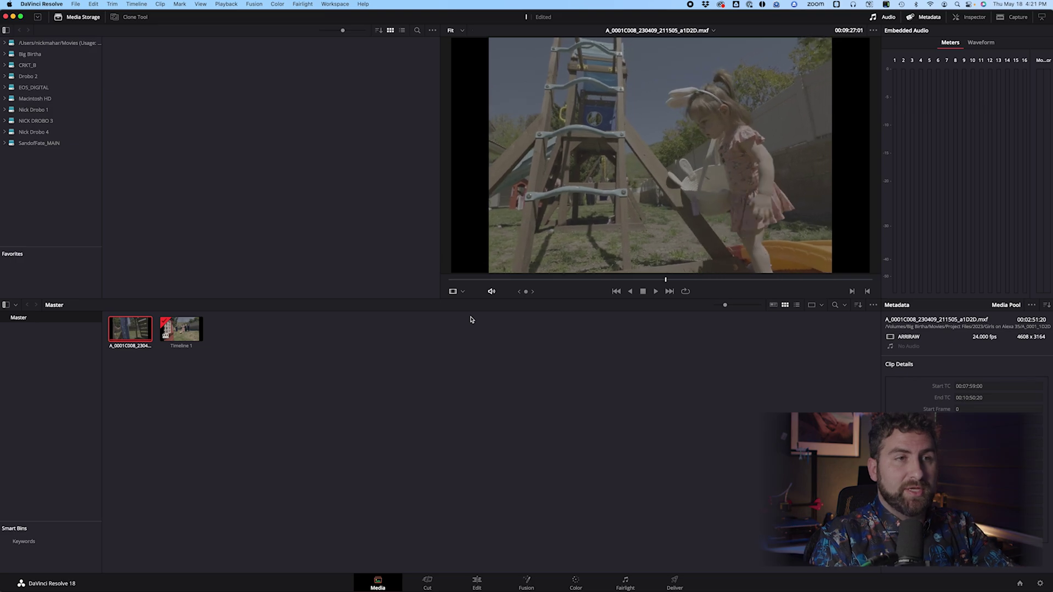
pyautogui.hotkey('shift', 'Right')
pyautogui.press('Right')
pyautogui.press('Right')
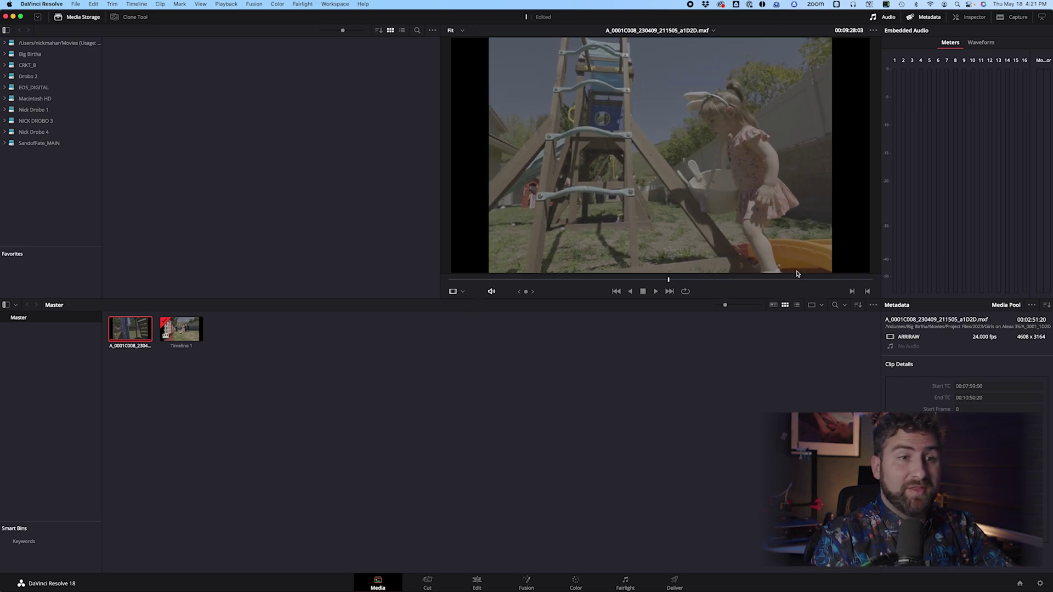
pyautogui.press('Left')
pyautogui.press('Left')
pyautogui.press('Left')
pyautogui.press('Left')
pyautogui.press('Left')
pyautogui.press('Left')
pyautogui.press('Left')
pyautogui.press('Left')
pyautogui.press('Left')
pyautogui.press('Left')
pyautogui.press('Left')
pyautogui.press('Left')
pyautogui.press('Left')
pyautogui.press('Left')
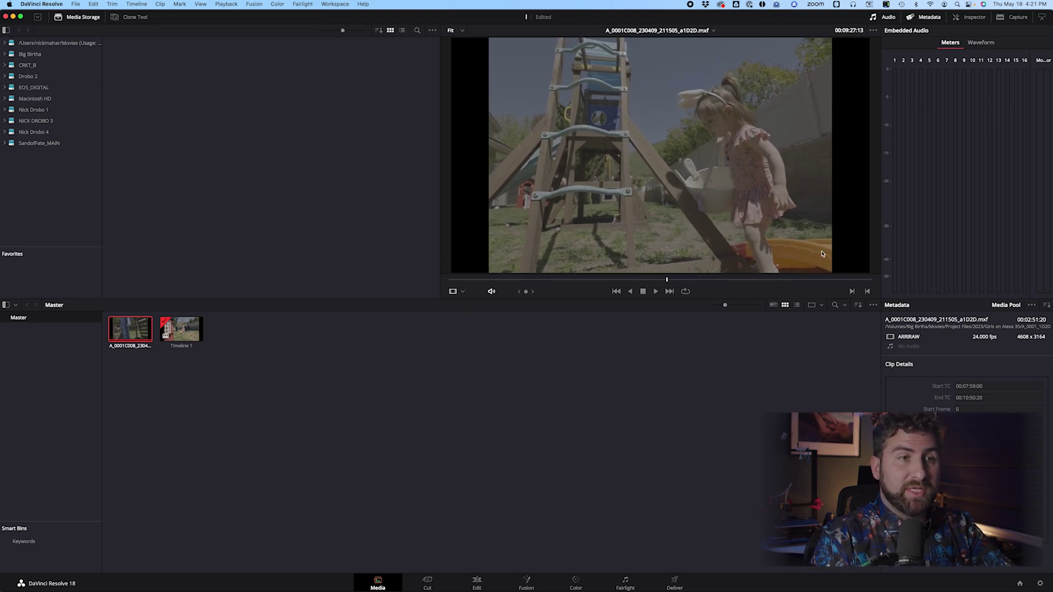
pyautogui.press('Right')
pyautogui.press('Right')
pyautogui.press('Right')
pyautogui.press('Right')
pyautogui.press('Right')
pyautogui.press('Right')
pyautogui.press('Right')
pyautogui.press('Right')
pyautogui.press('Right')
pyautogui.press('Right')
pyautogui.press('Right')
pyautogui.press('Right')
pyautogui.press('Right')
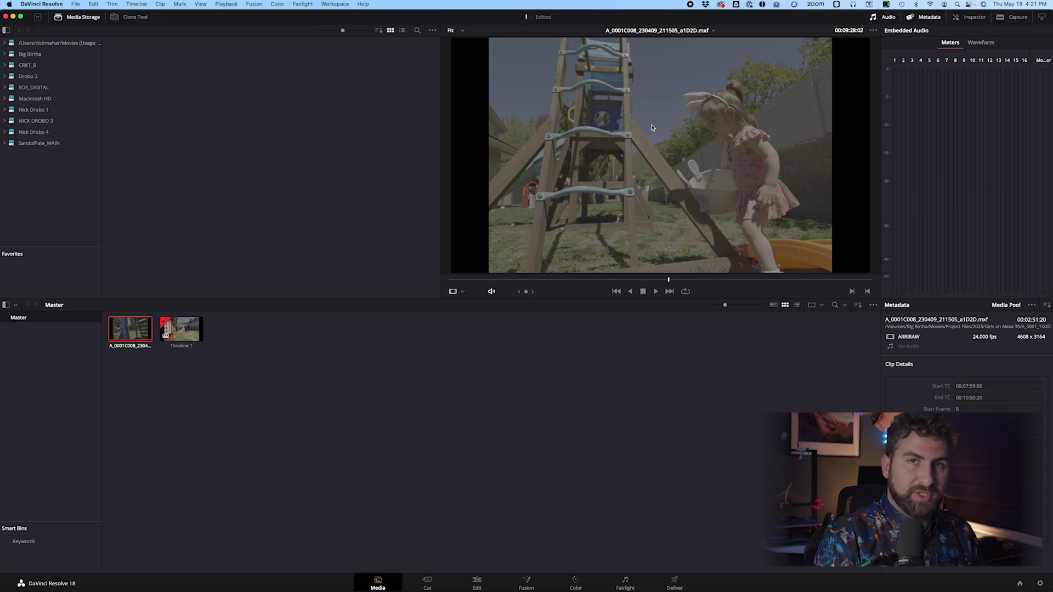
# - Scroll ARRI's Log C page down to the LogC4 .cube LUT zip archive passage
pyautogui.click(576, 583)
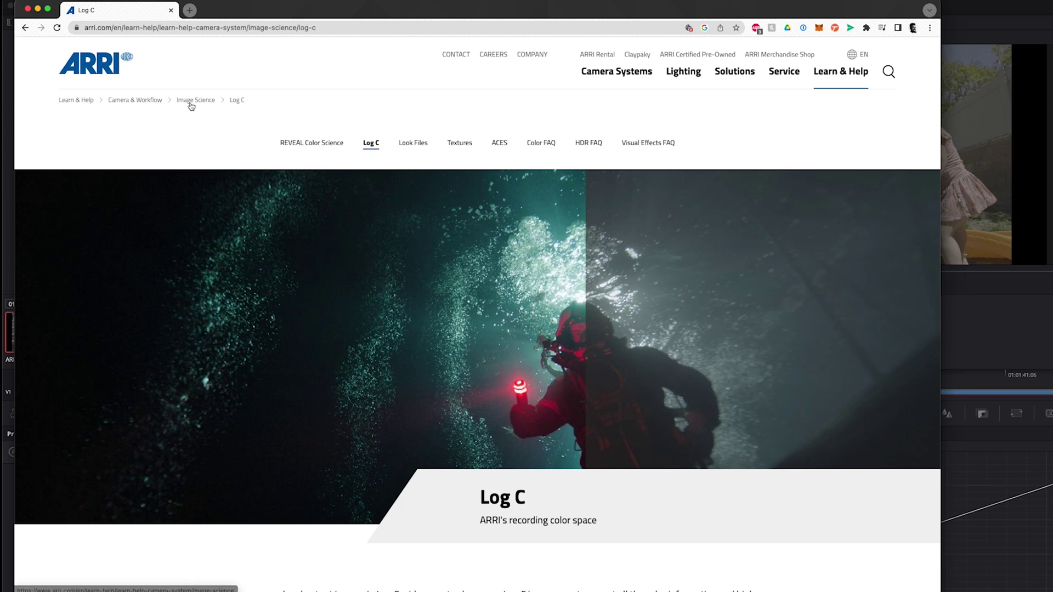
pyautogui.scroll(-10, 148, 255)
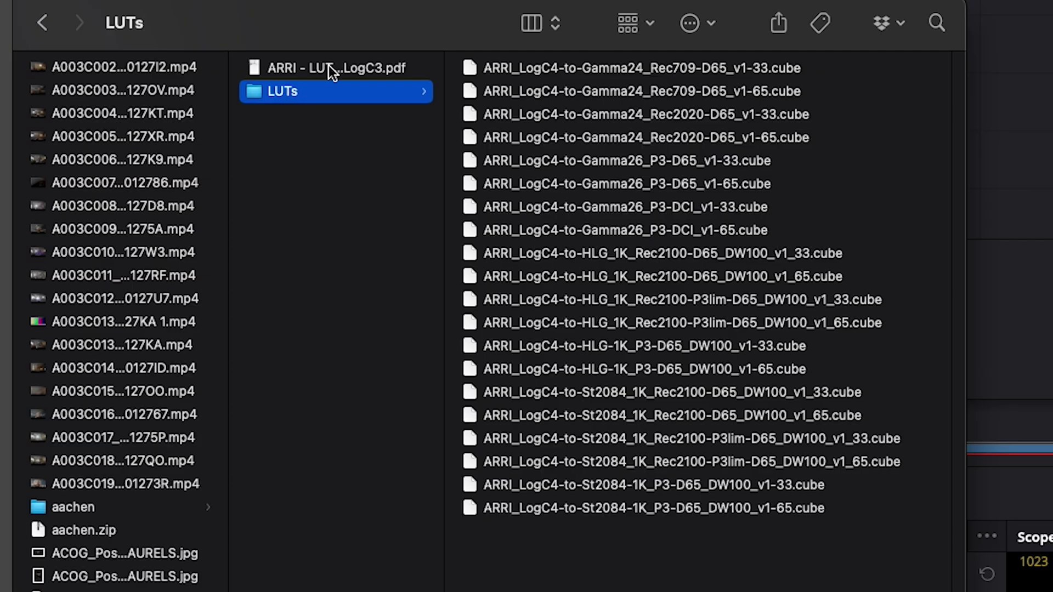
# - Open the LUTs folder of ARRI_LogC4_v1_LUT_Package and widen the column to read full .cube names
pyautogui.click(333, 65)
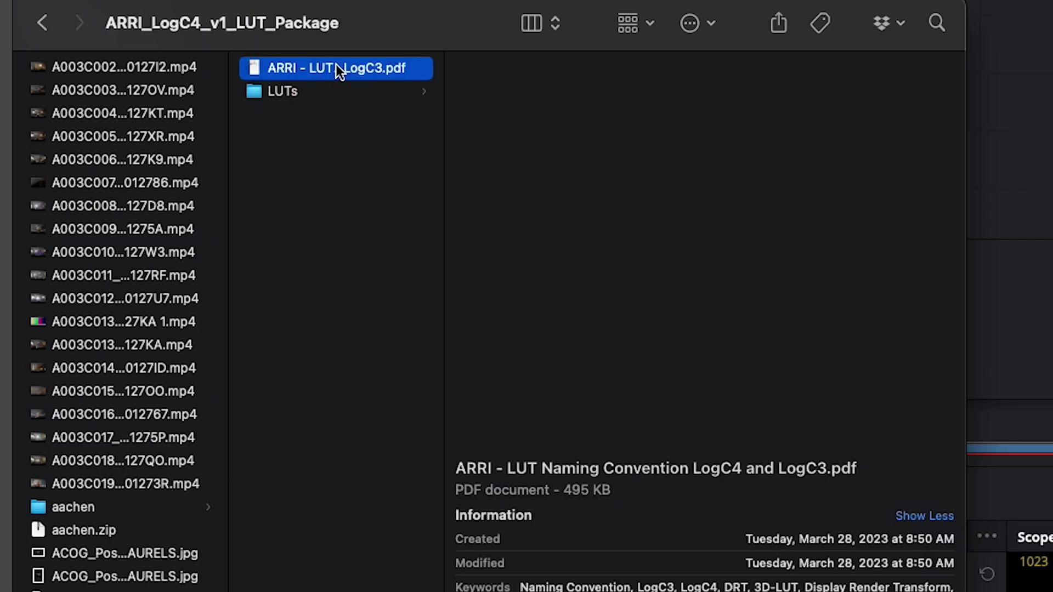
pyautogui.press('Down')
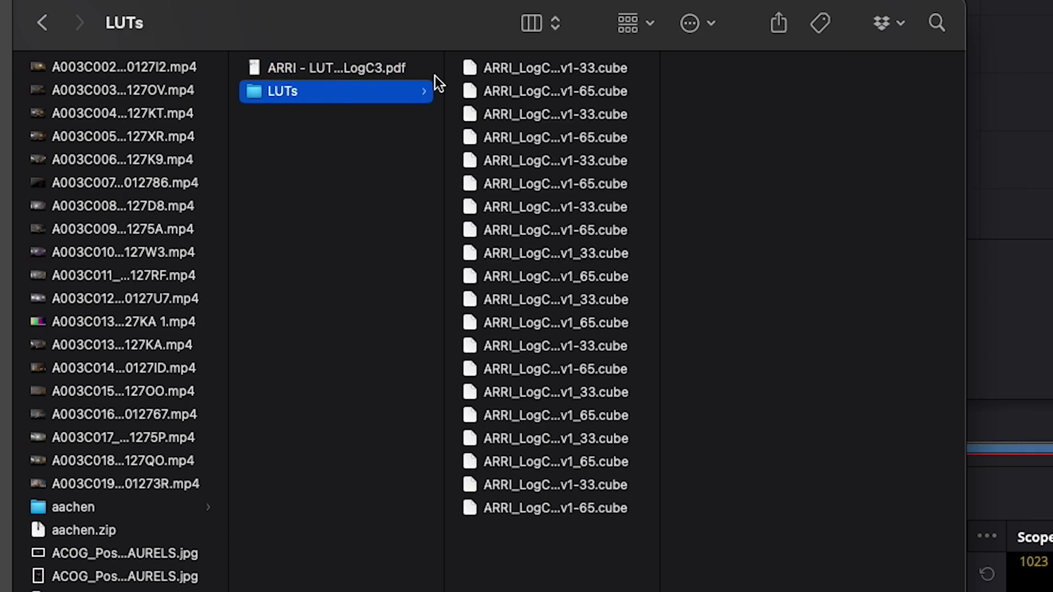
pyautogui.moveTo(661, 90); pyautogui.dragTo(968, 94)
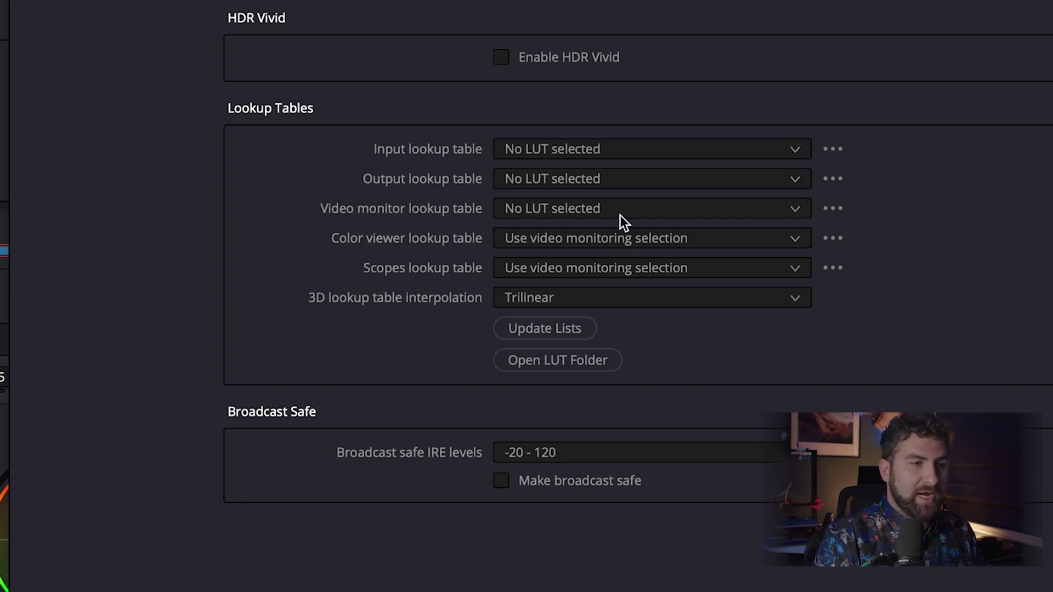
# - Set the video monitor LUT to ARRI_LogC4-to-Gamma24_Rec709-D65_v1-65 and move the settings window aside
pyautogui.click(794, 213)
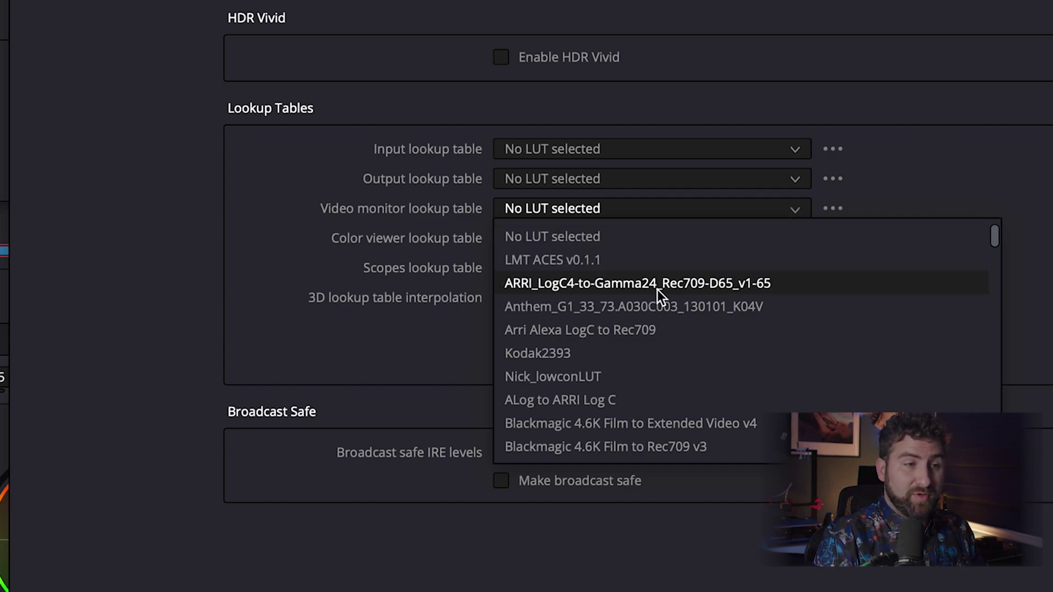
pyautogui.click(732, 288)
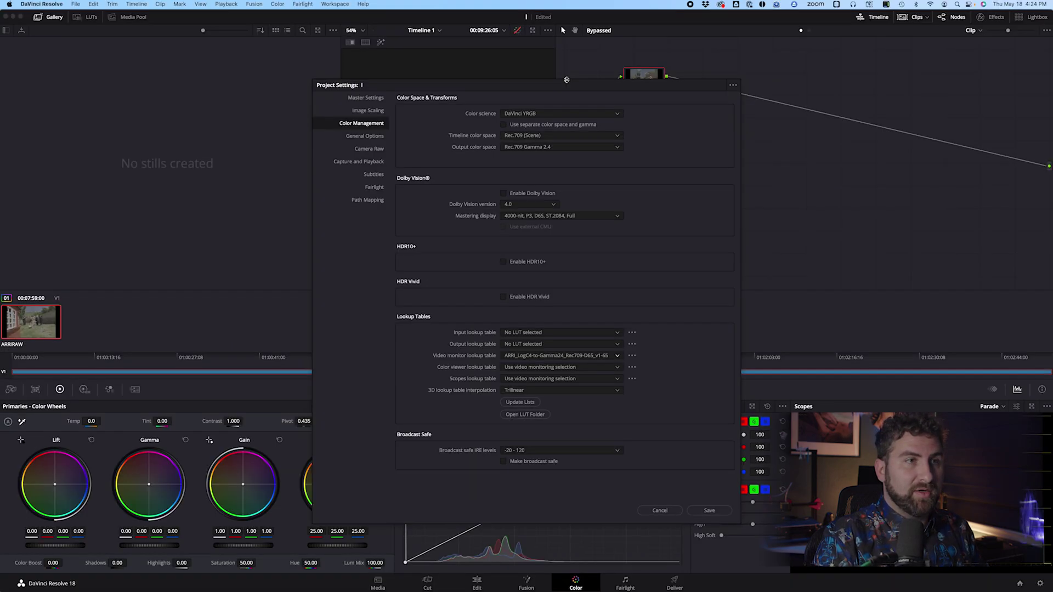
pyautogui.moveTo(567, 79); pyautogui.dragTo(849, 76)
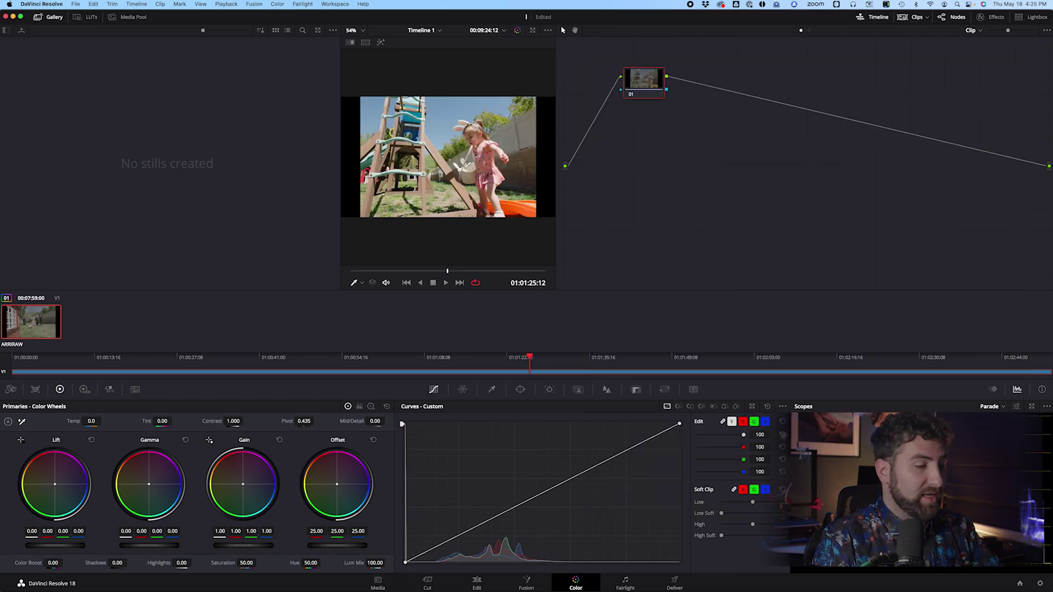
# - Play the clip in reverse and forward, then add a serial node after node 01
pyautogui.press('j')
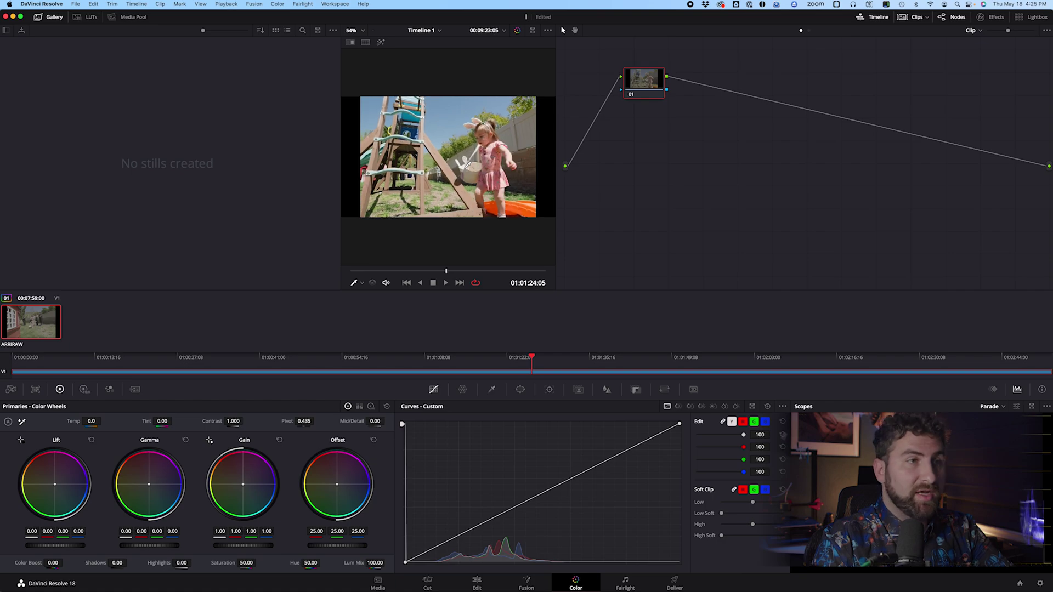
pyautogui.press('l')
pyautogui.press('l')
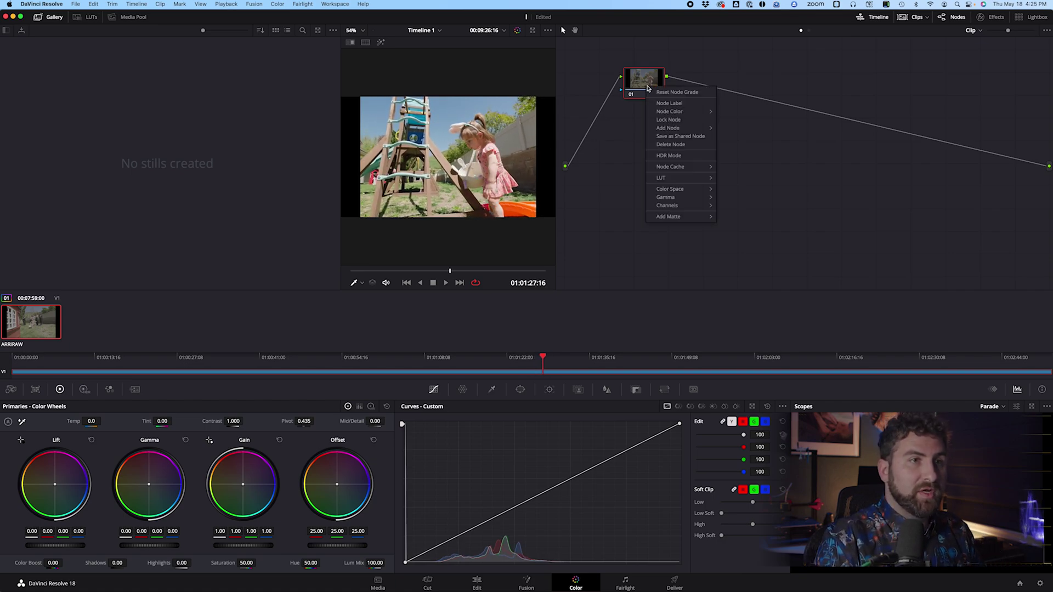
pyautogui.moveTo(696, 113)
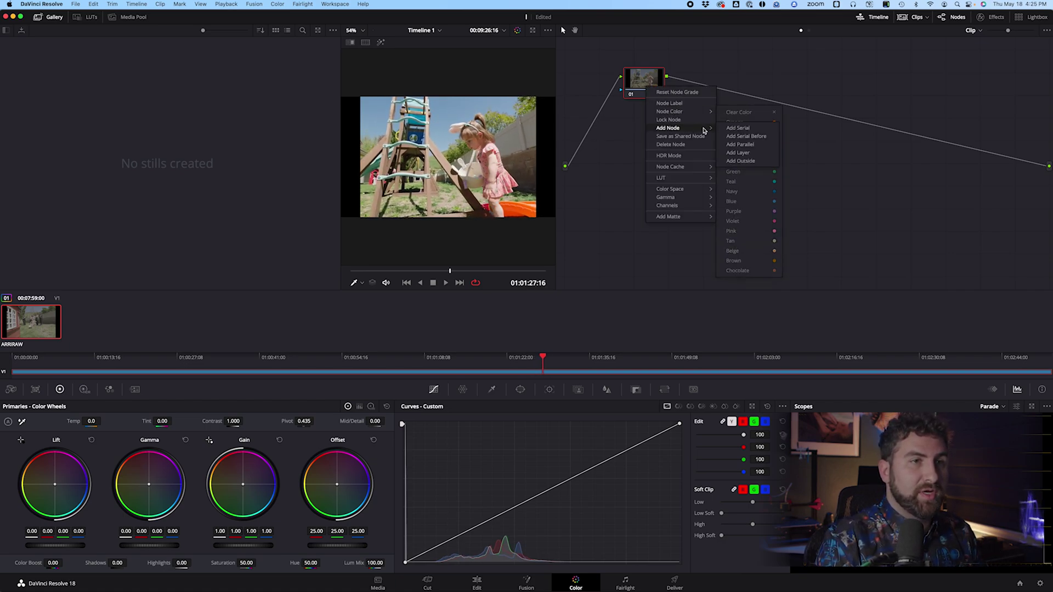
pyautogui.click(735, 131)
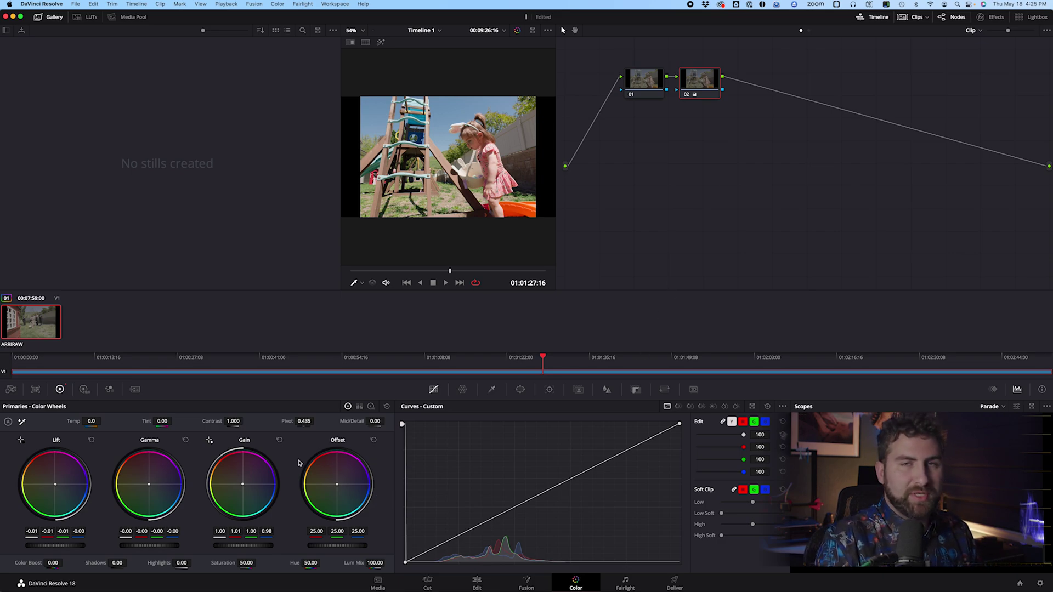
# - Raise contrast to 1.126 with a warm gain shift (1.06/0.96/0.92), toggling bypass to compare
pyautogui.moveTo(234, 421); pyautogui.dragTo(214, 421)
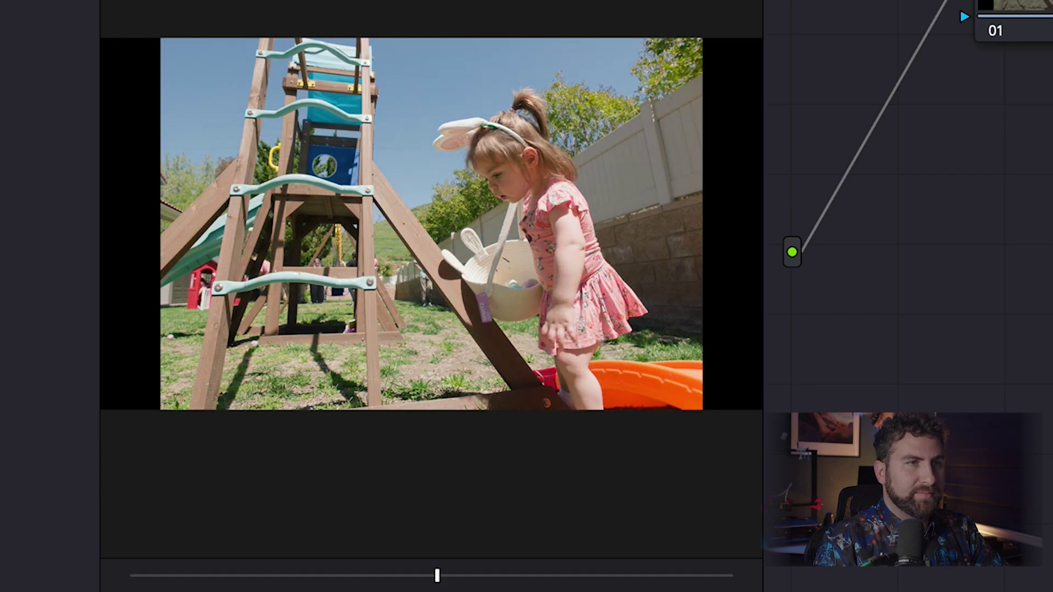
pyautogui.hotkey('shift', 'd')
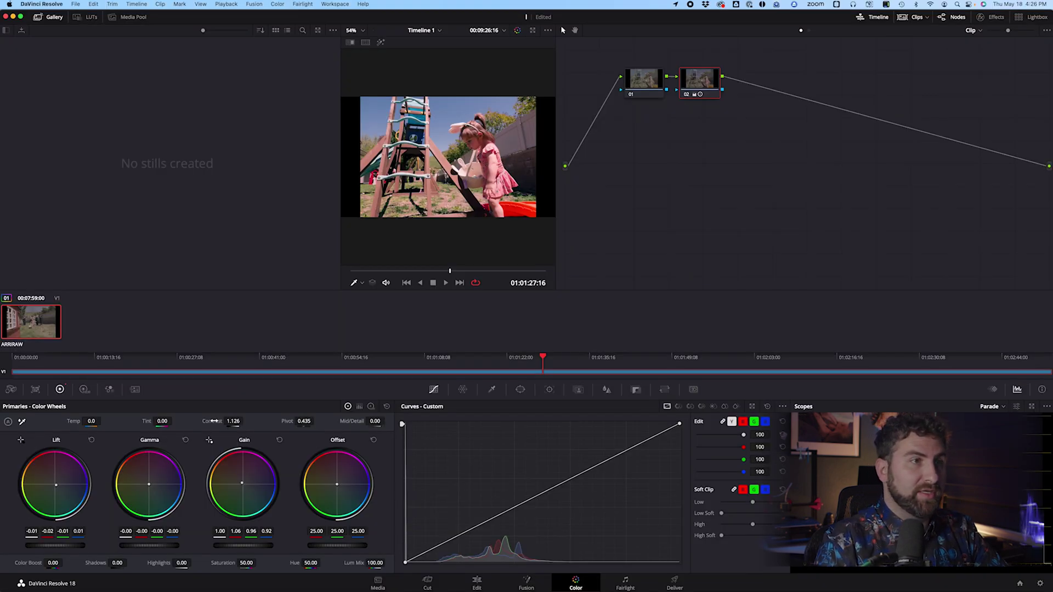
pyautogui.hotkey('shift', 'd')
pyautogui.hotkey('shift', 'd')
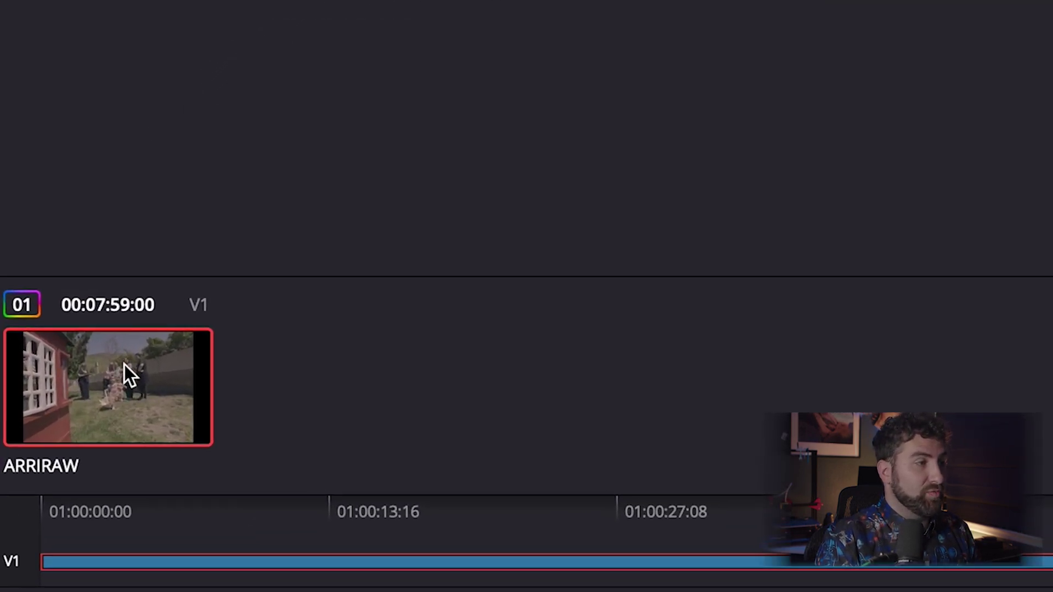
# - Generate a 65-point cube LUT from the clip's grade, saved to the Desktop with prefix 'whatyouwant'
pyautogui.rightClick(124, 364)
pyautogui.moveTo(268, 216)
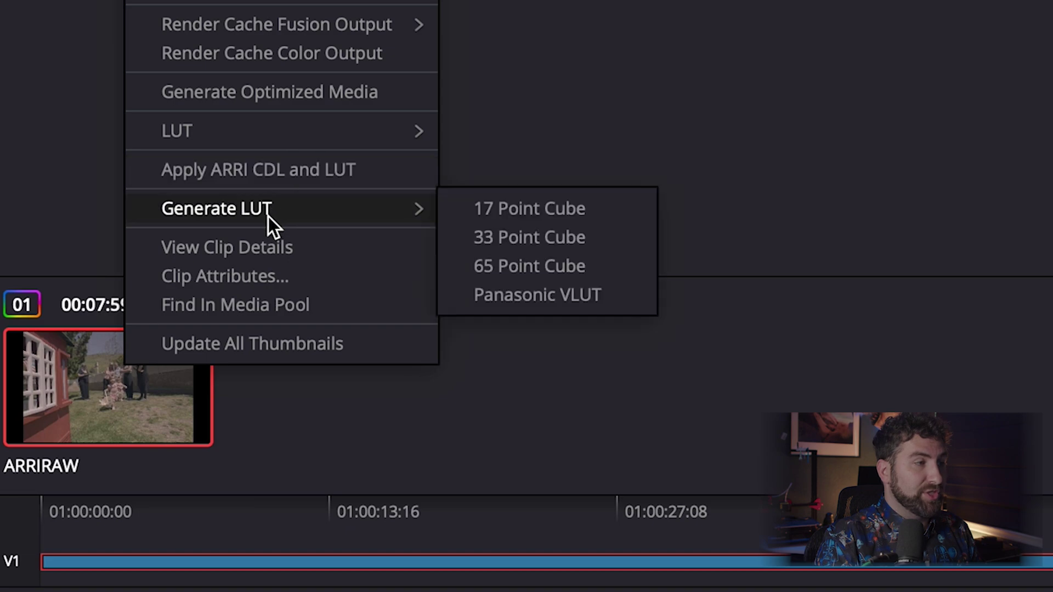
pyautogui.click(529, 267)
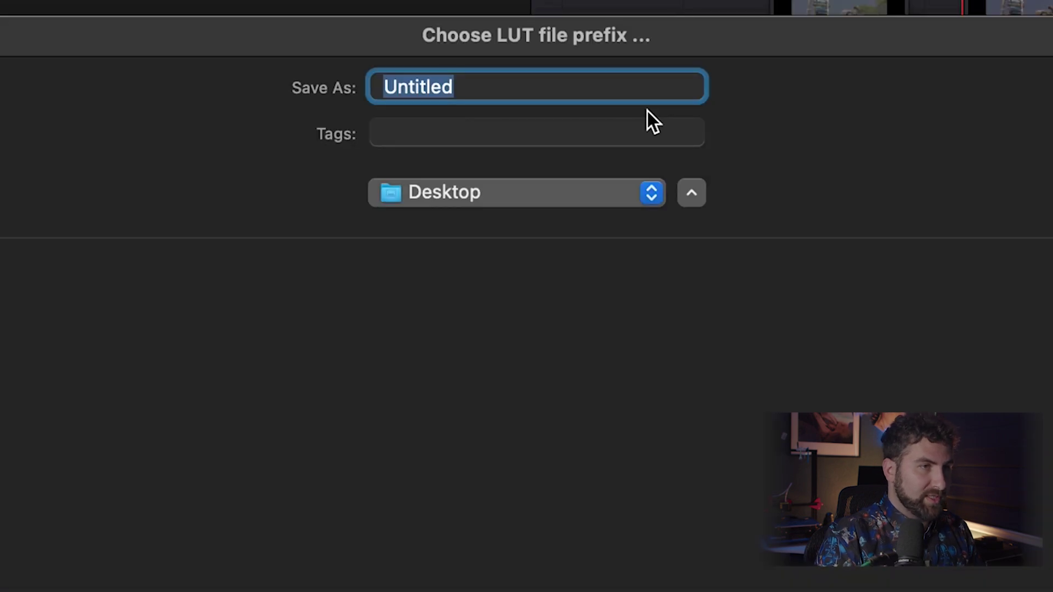
pyautogui.write('whatyouwant')
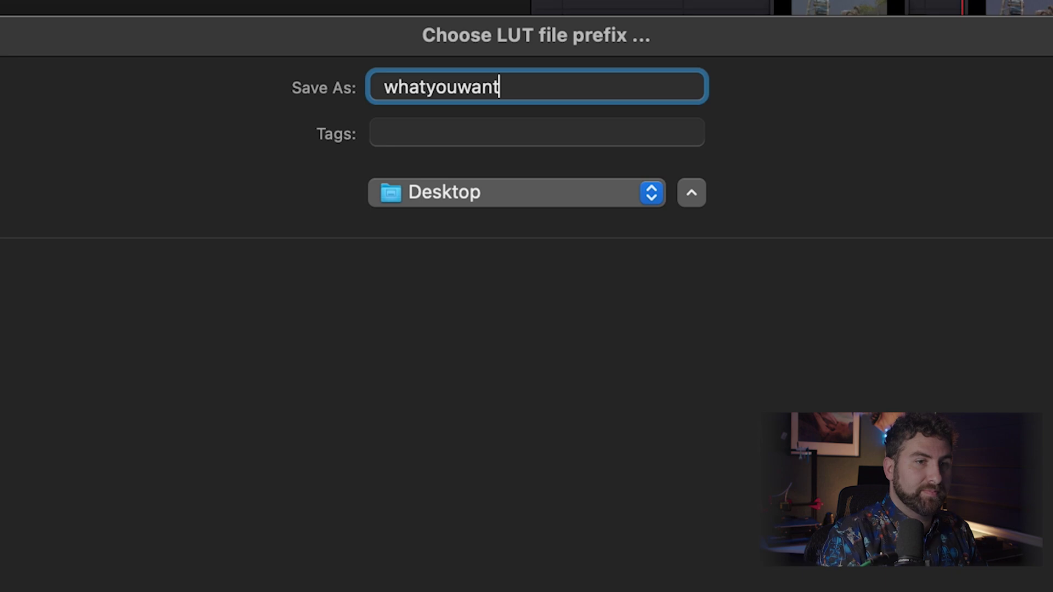
pyautogui.press('Return')
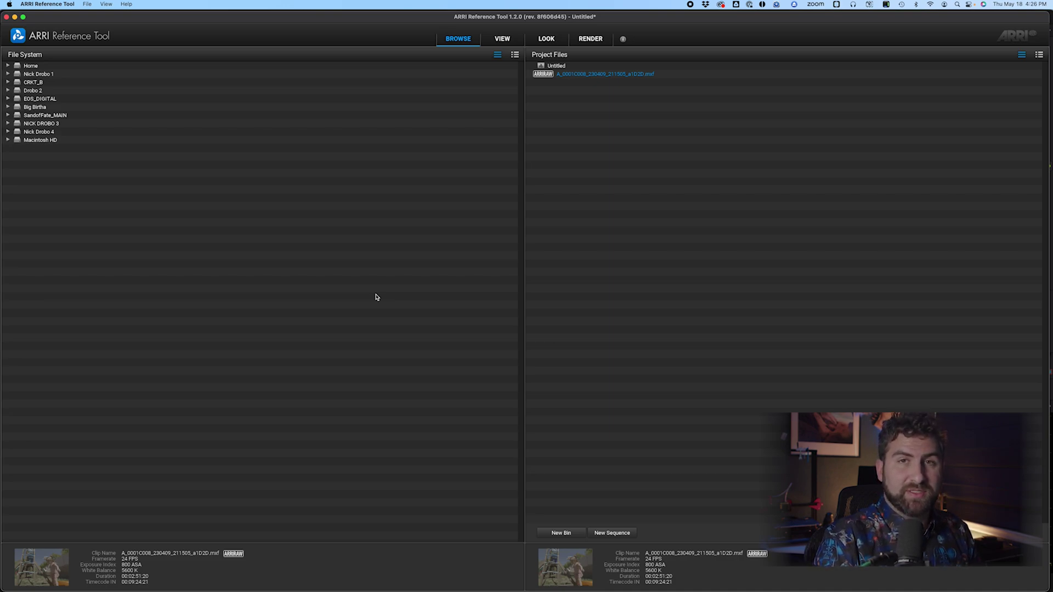
# - Open the ARRIRAW clip, set the playhead to 00:09:19:14, and go to the Look page
pyautogui.doubleClick(619, 75)
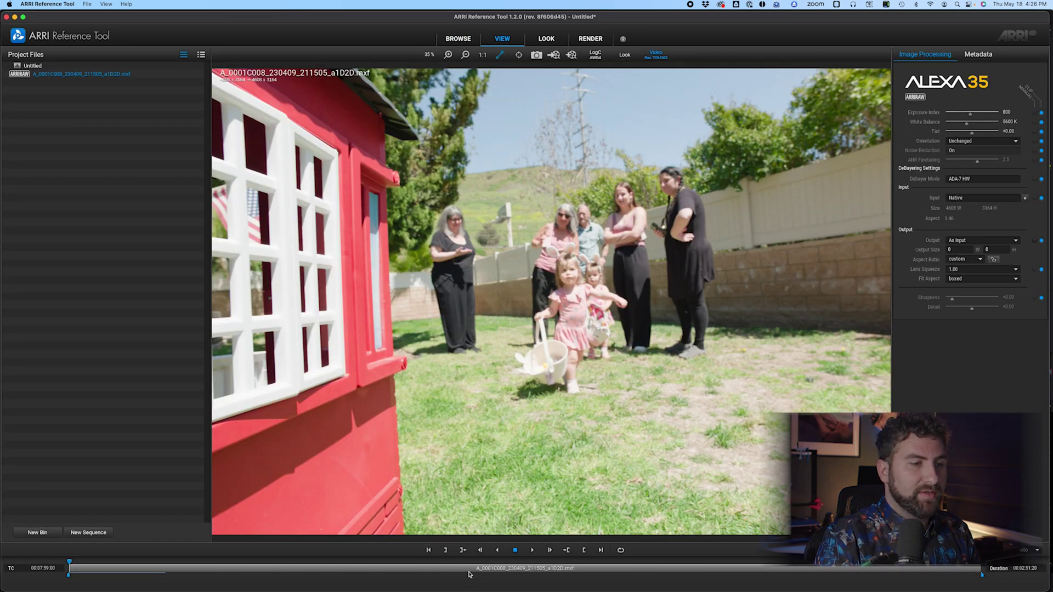
pyautogui.moveTo(469, 574); pyautogui.dragTo(497, 573)
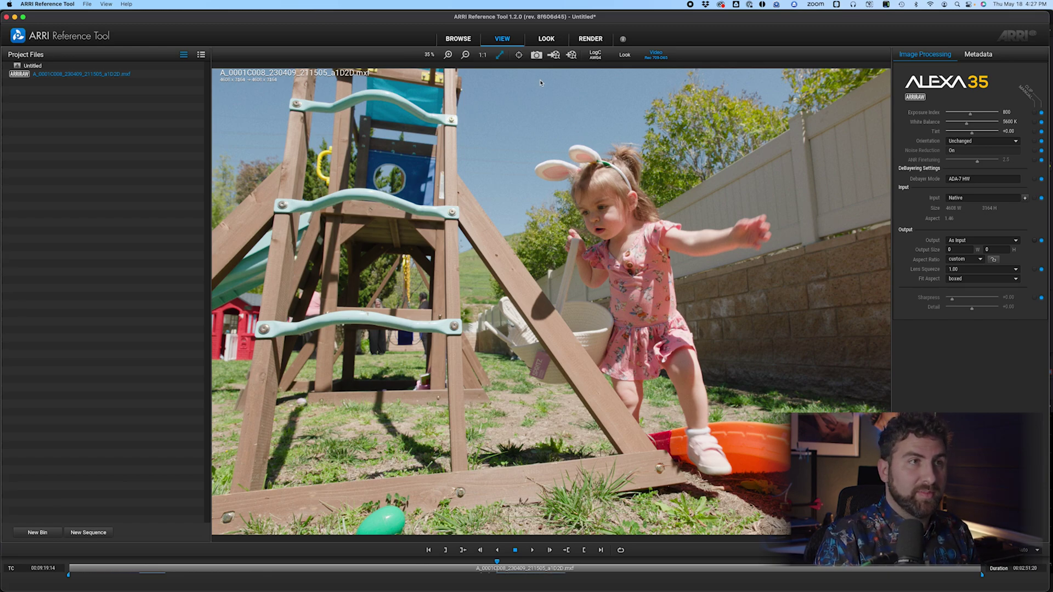
pyautogui.click(546, 39)
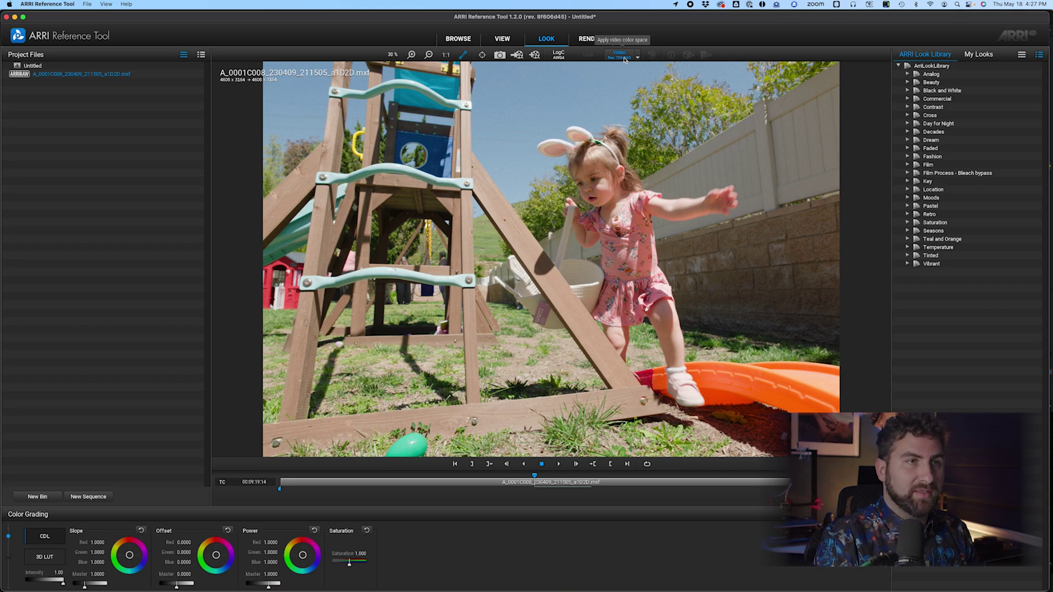
# - Preview the 3250 Cross and the 2120 and 2121 Fashion library looks, ending on 2120
pyautogui.click(908, 116)
pyautogui.click(942, 138)
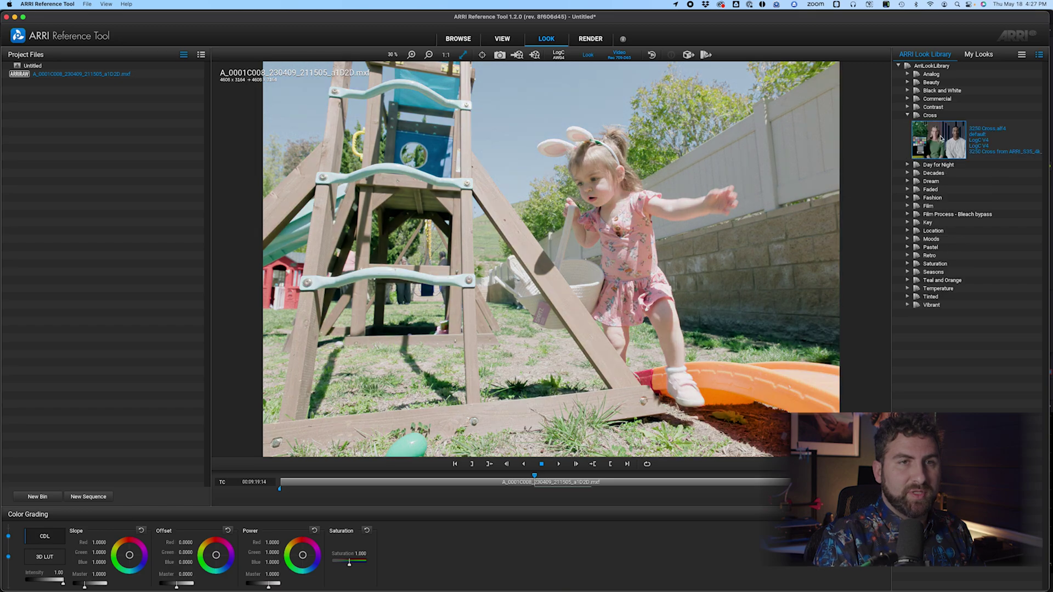
pyautogui.click(908, 197)
pyautogui.click(933, 210)
pyautogui.click(939, 254)
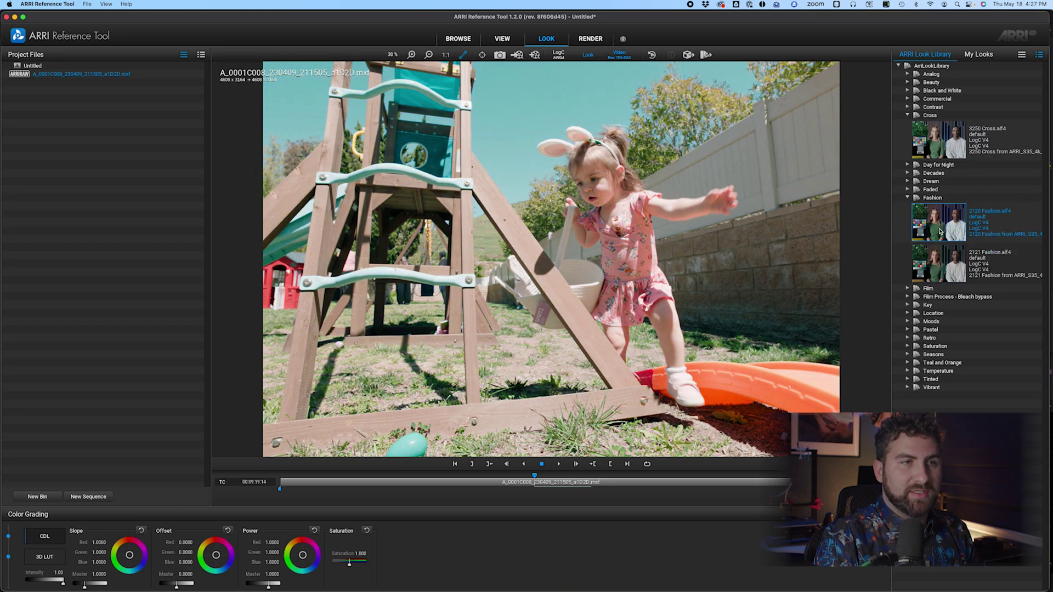
pyautogui.click(938, 222)
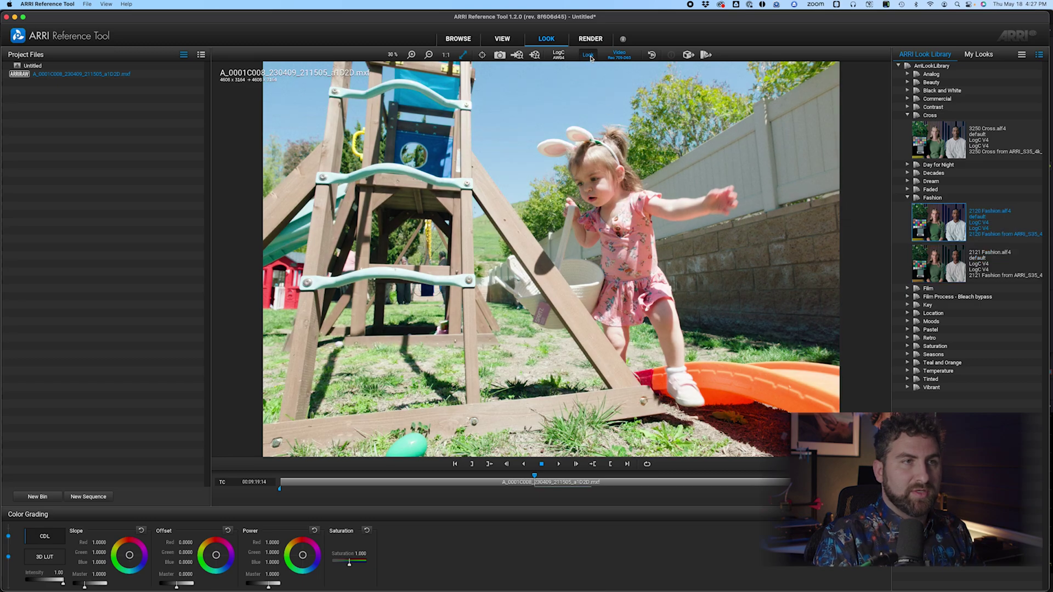
# - Turn off the library look and load the whatyouwant .cube file from the Desktop as the custom 3D LUT
pyautogui.click(588, 54)
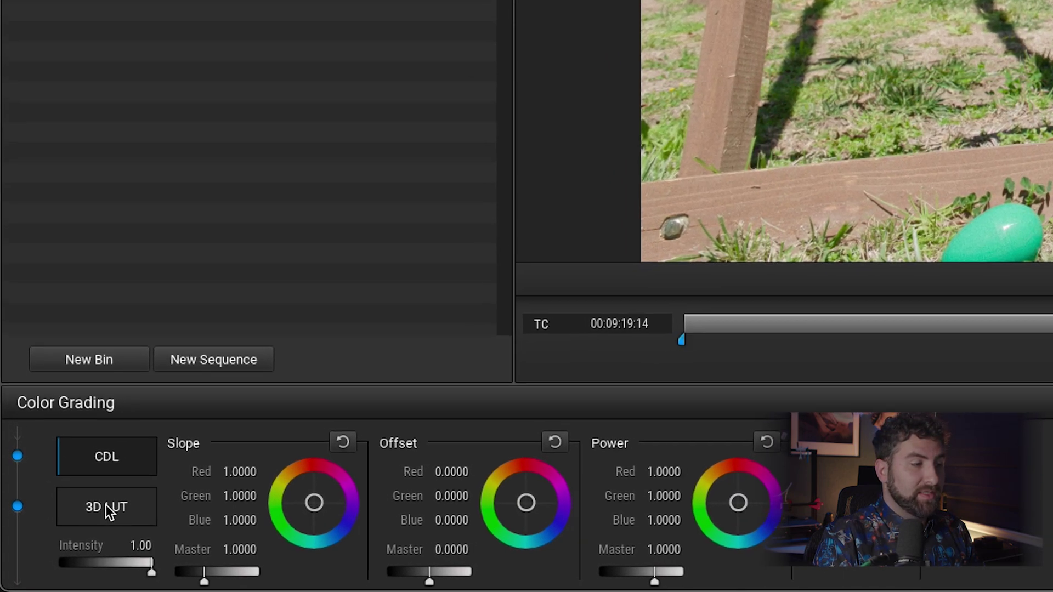
pyautogui.click(95, 519)
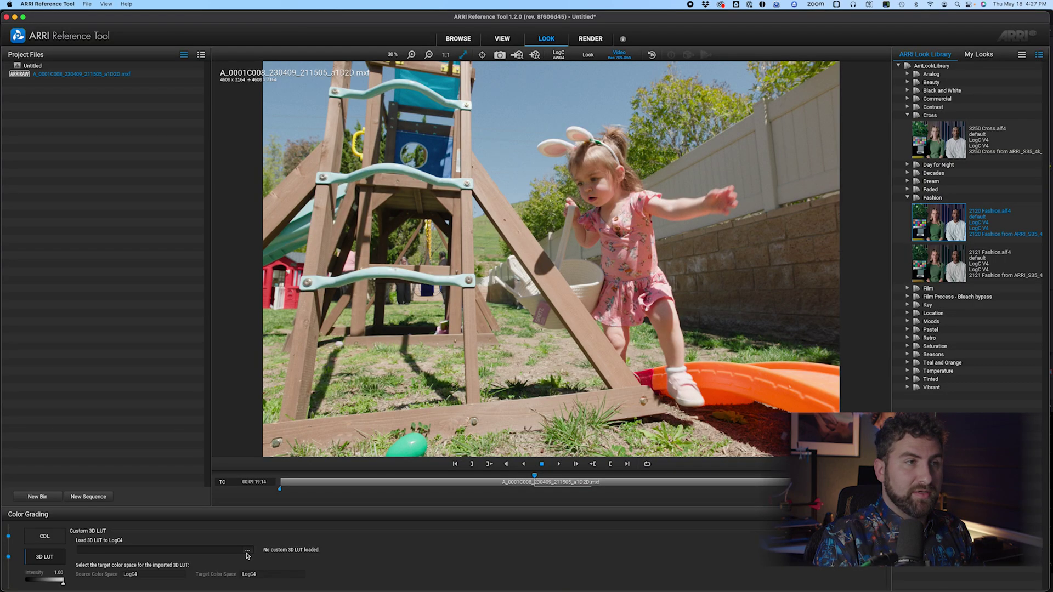
pyautogui.click(634, 486)
pyautogui.scroll(-10, 465, 210)
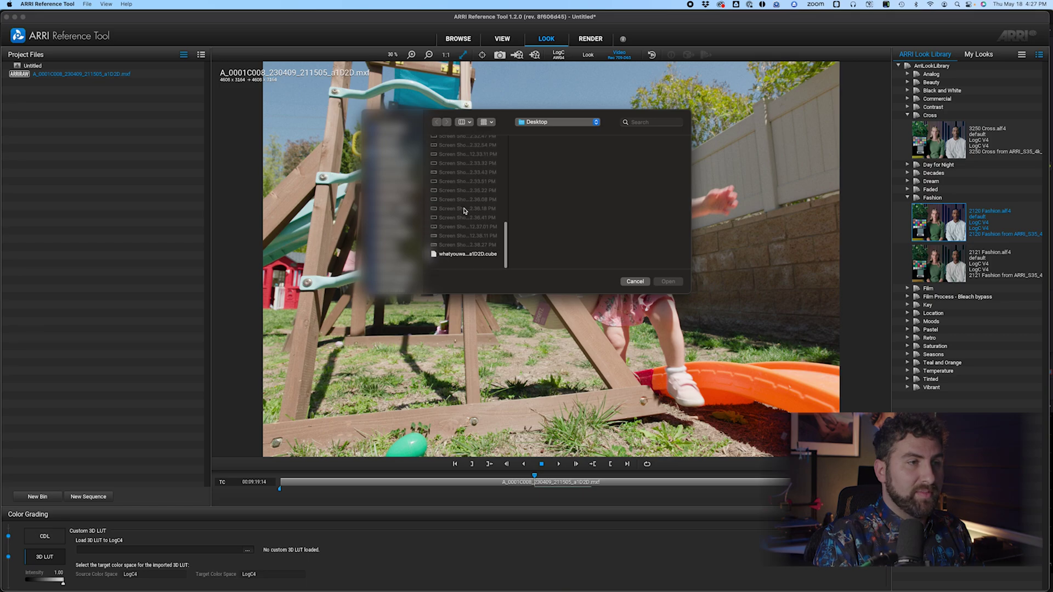
pyautogui.click(468, 261)
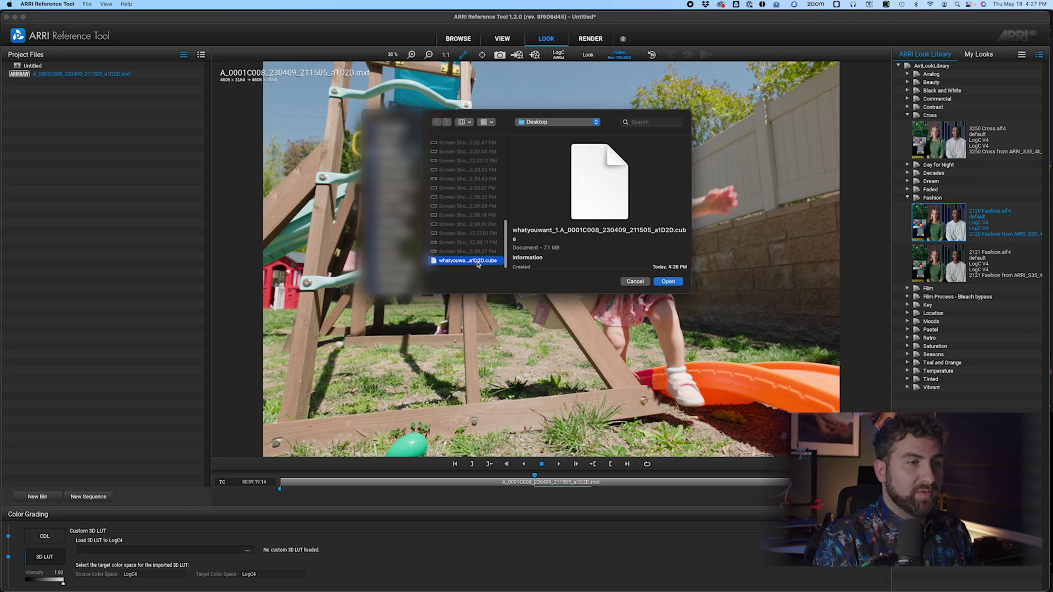
pyautogui.click(668, 282)
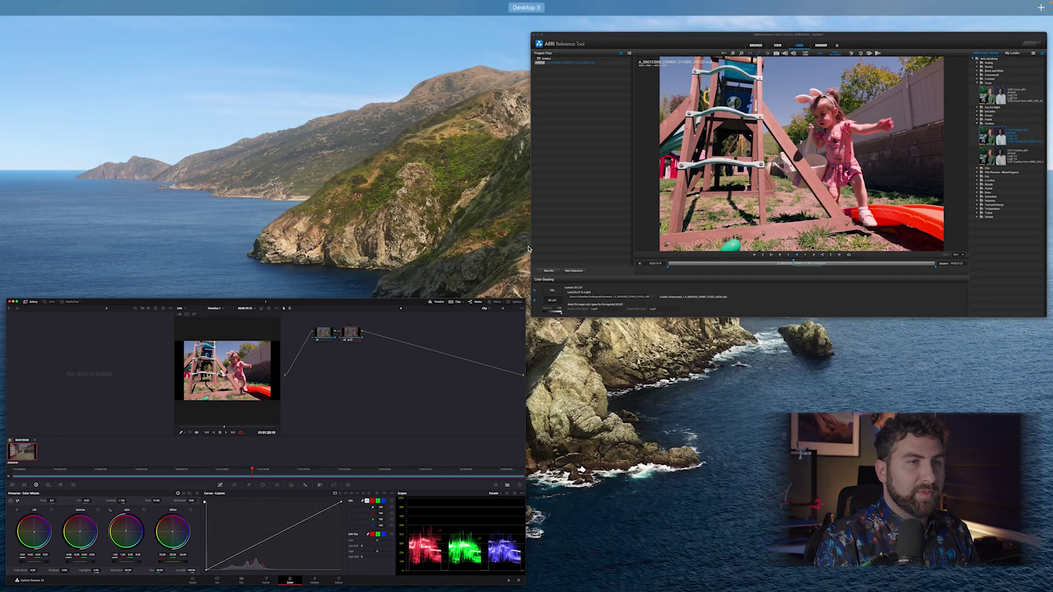
# - Toggle the custom LUT look off and on in ARRI Reference Tool, leaving it applied
pyautogui.click(528, 248)
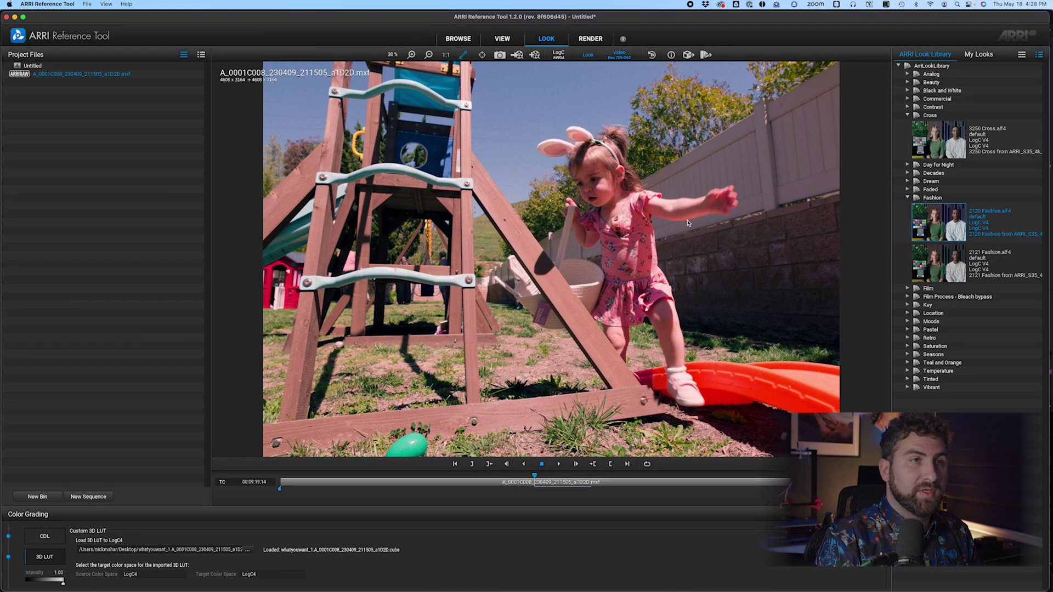
pyautogui.click(588, 58)
pyautogui.click(588, 56)
pyautogui.click(588, 56)
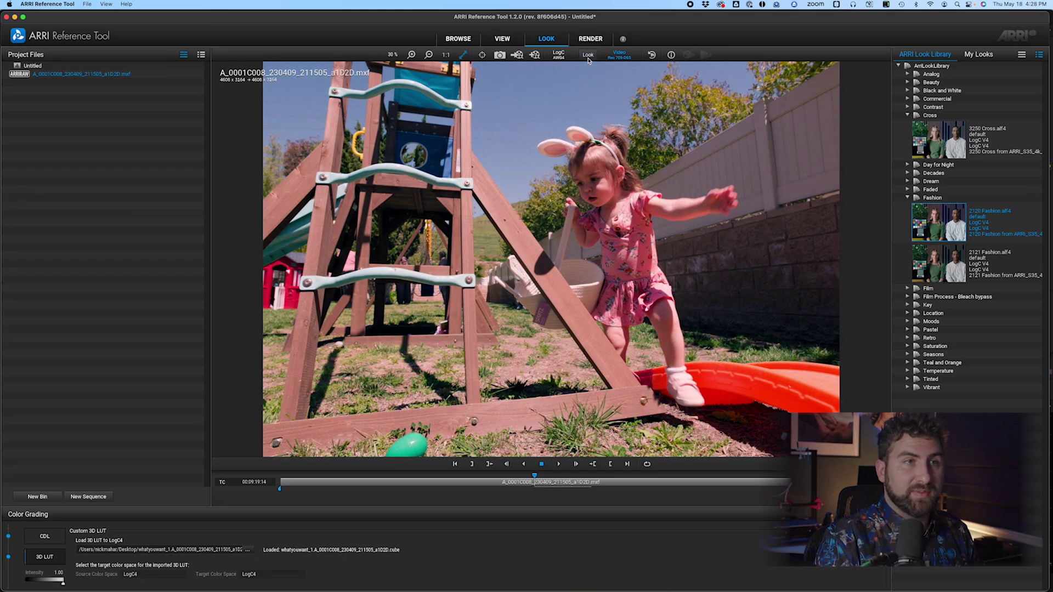
pyautogui.click(589, 57)
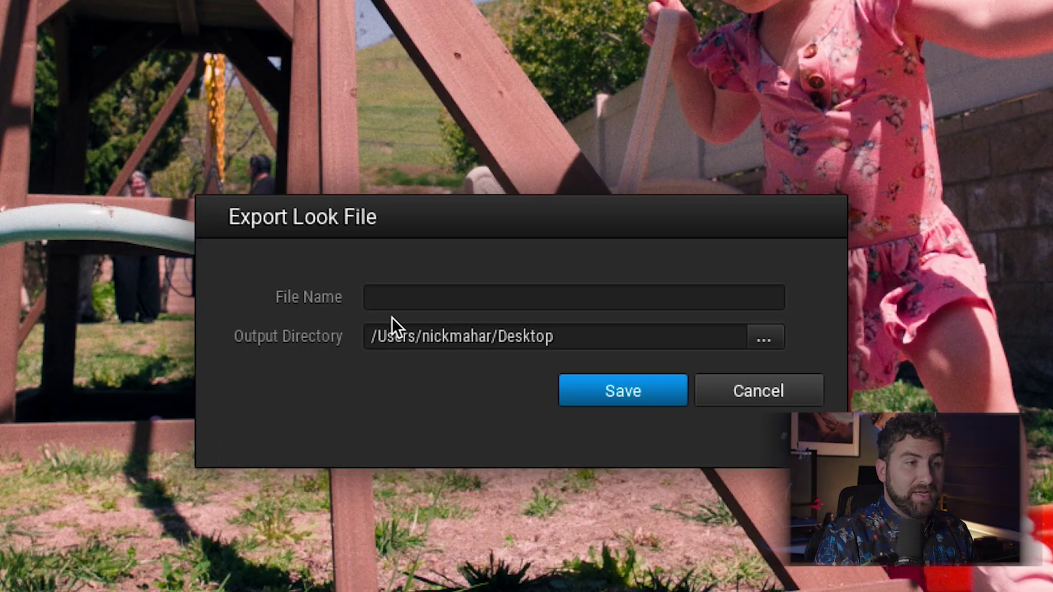
# - Save the ALF4 look file as 'whatyouwant' to the Desktop
pyautogui.write('whatyouwant')
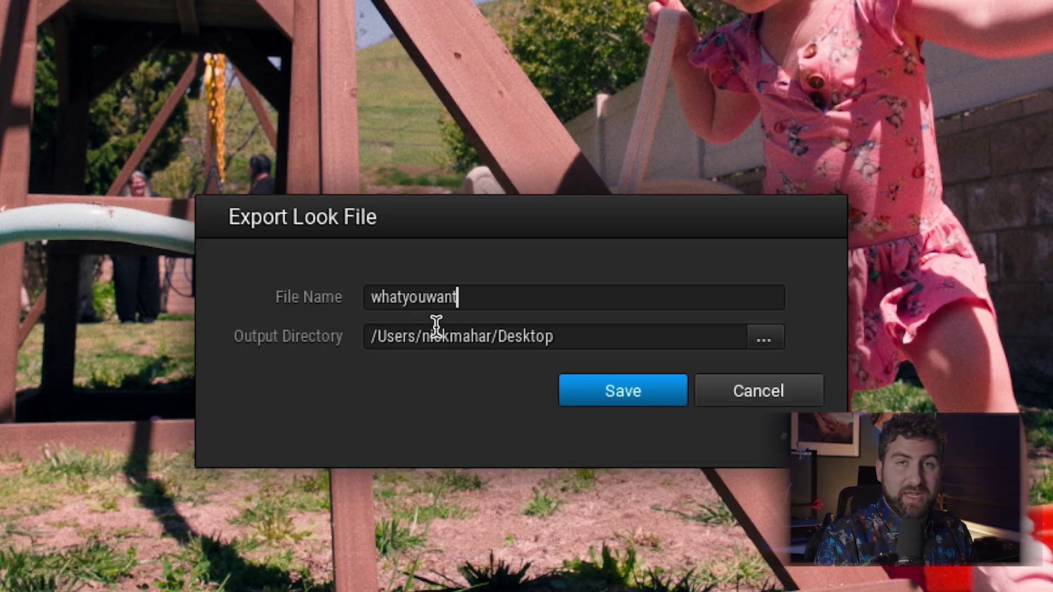
pyautogui.click(625, 391)
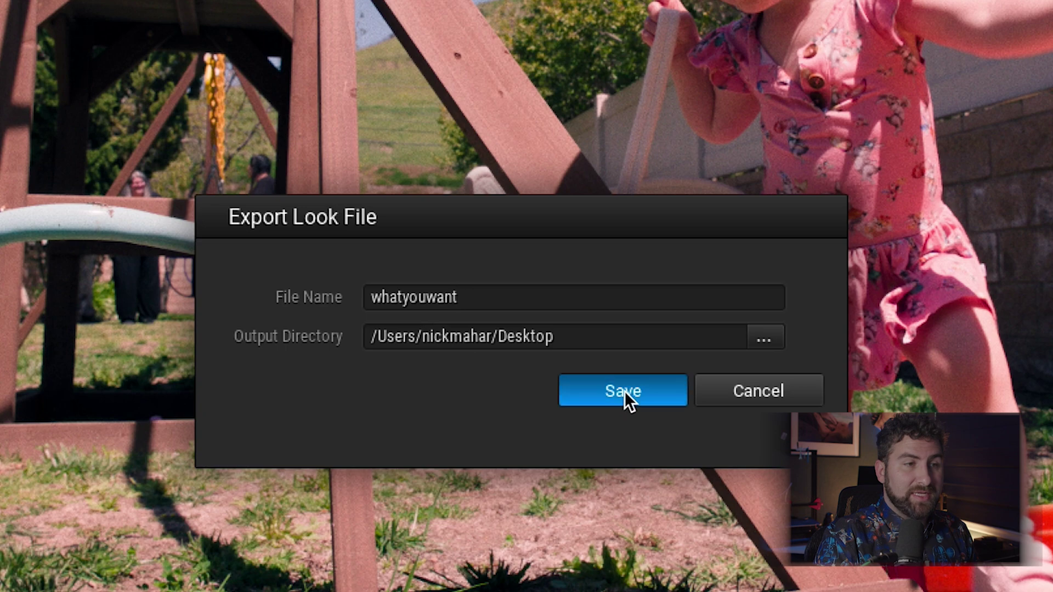